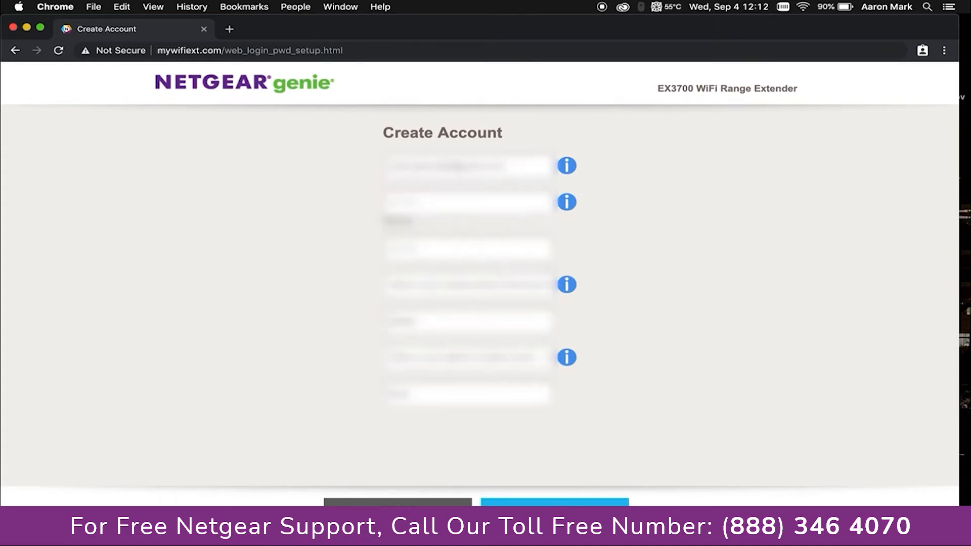
# Submit the extender's new admin account details on the Create Account page
pyautogui.click(555, 512)
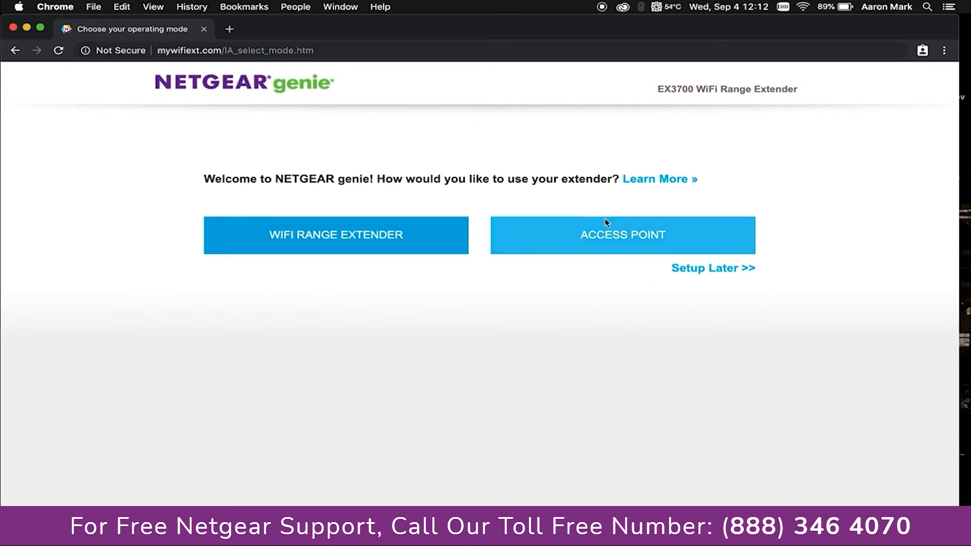
# Choose to run the EX3700 extender as an access point
pyautogui.click(633, 242)
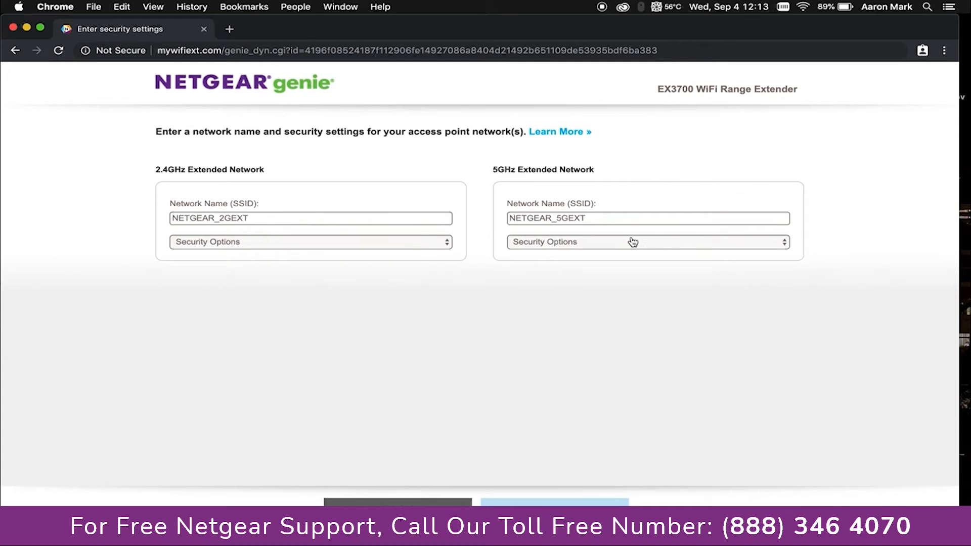
# Rename the 2.4GHz network to 'Demo 2.4' and the 5GHz network to 'Demo 5'
pyautogui.click(263, 217)
pyautogui.press('BackSpace')
pyautogui.press('BackSpace')
pyautogui.press('BackSpace')
pyautogui.press('BackSpace')
pyautogui.press('BackSpace')
pyautogui.press('BackSpace')
pyautogui.press('BackSpace')
pyautogui.press('BackSpace')
pyautogui.press('BackSpace')
pyautogui.press('BackSpace')
pyautogui.press('BackSpace')
pyautogui.press('BackSpace')
pyautogui.press('BackSpace')
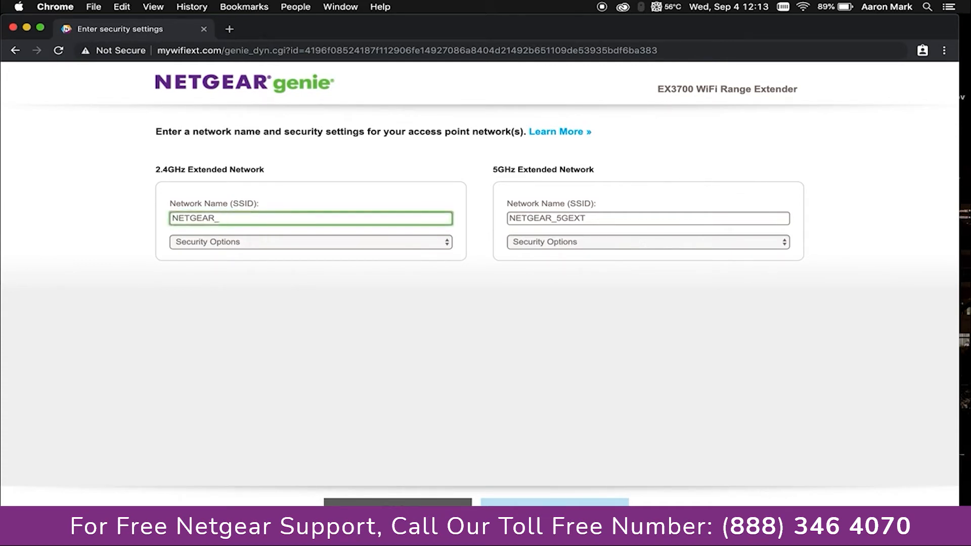
pyautogui.write('Demo 2.4')
pyautogui.doubleClick(605, 217)
pyautogui.write('Demo 5g')
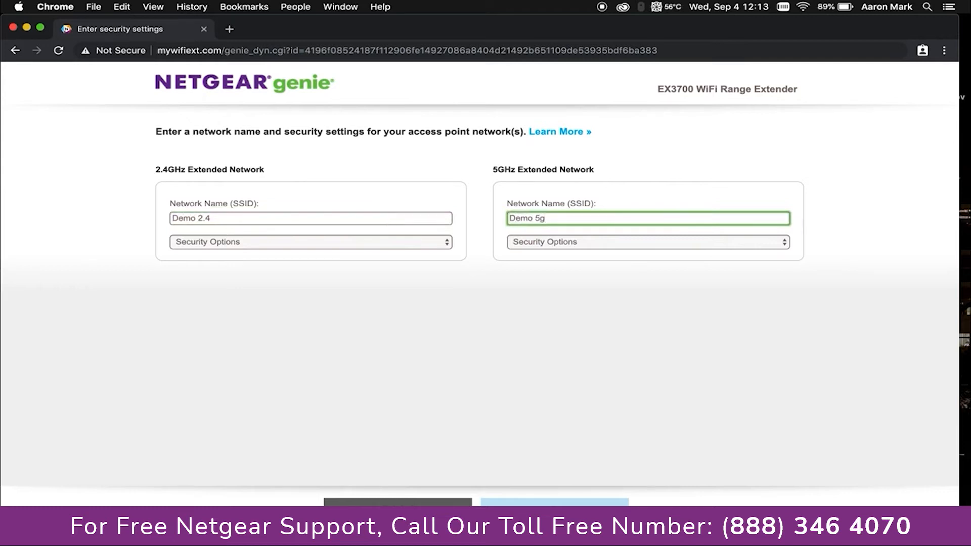
pyautogui.press('BackSpace')
pyautogui.click(299, 243)
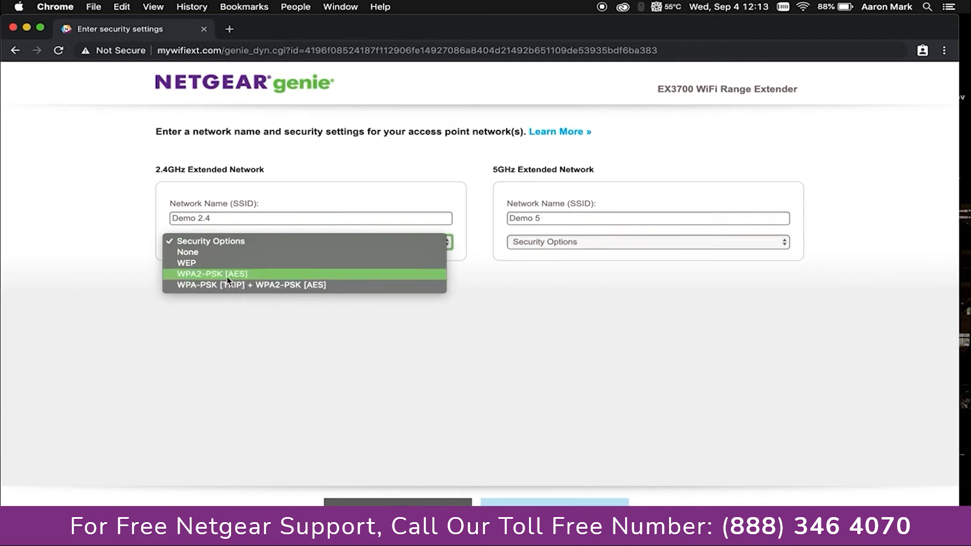
# Set WPA2-PSK [AES] security on both the Demo 2.4 and Demo 5 networks
pyautogui.click(201, 279)
pyautogui.click(533, 244)
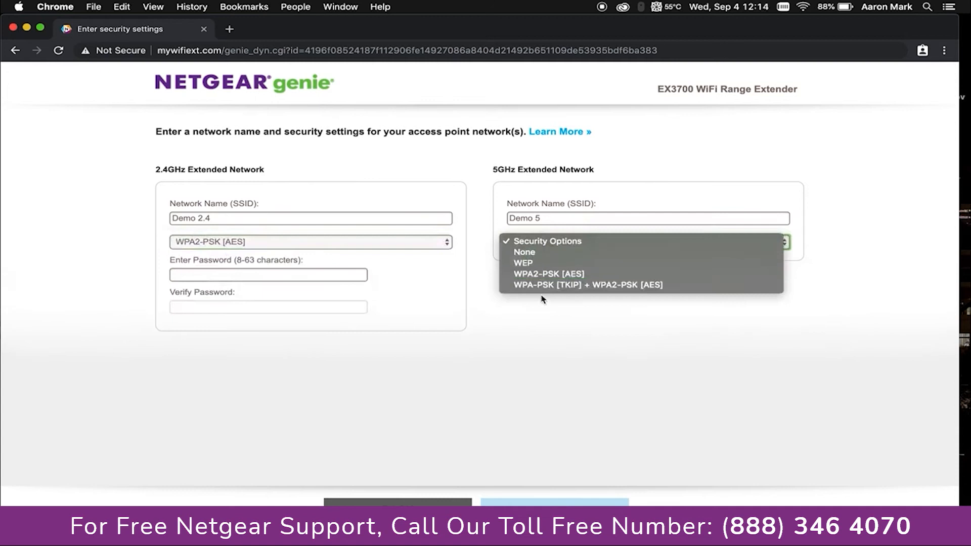
pyautogui.click(537, 274)
# Enter the network password and apply the access point settings
pyautogui.click(265, 277)
pyautogui.write('•••')
pyautogui.press('BackSpace')
pyautogui.press('BackSpace')
pyautogui.press('BackSpace')
pyautogui.write('•••••••')
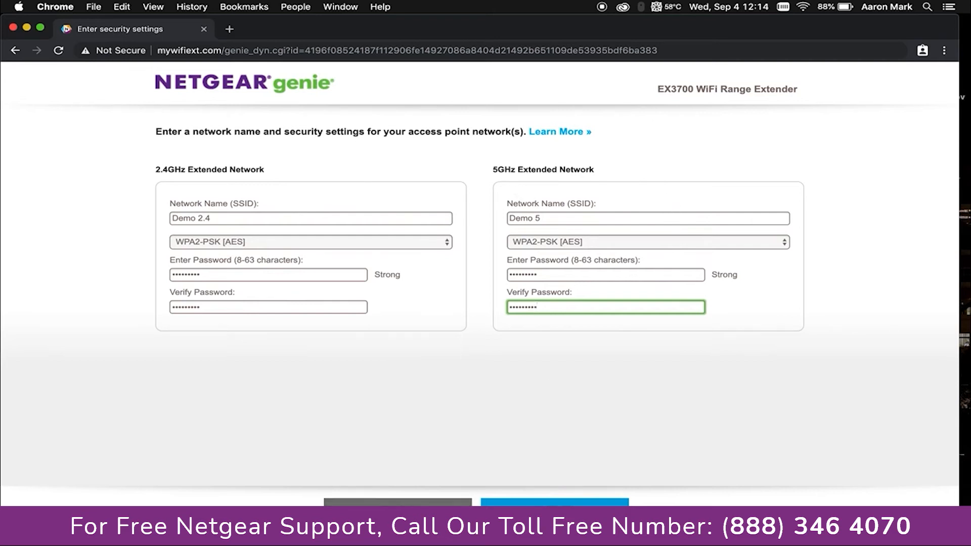
pyautogui.click(552, 502)
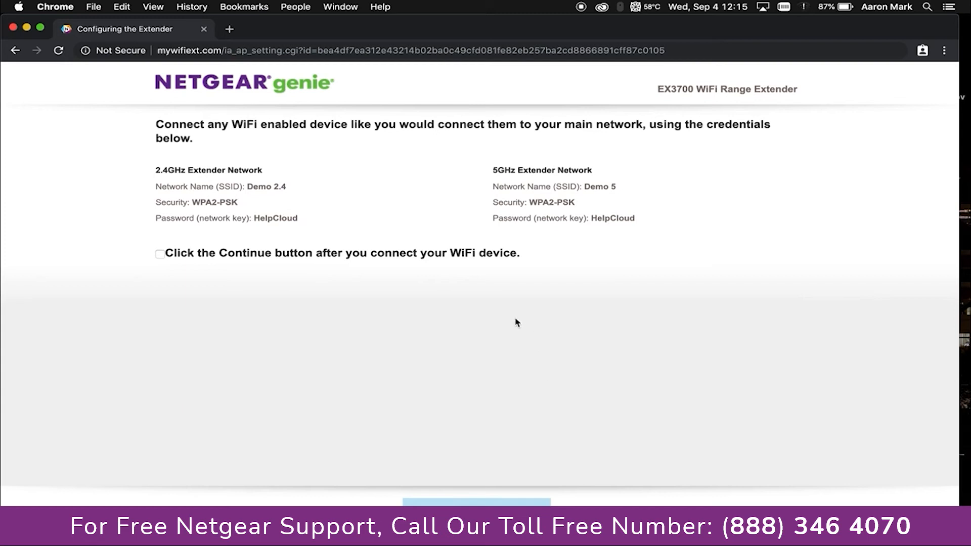
# Show the Mac's list of nearby Wi-Fi networks from the menu bar
pyautogui.click(807, 7)
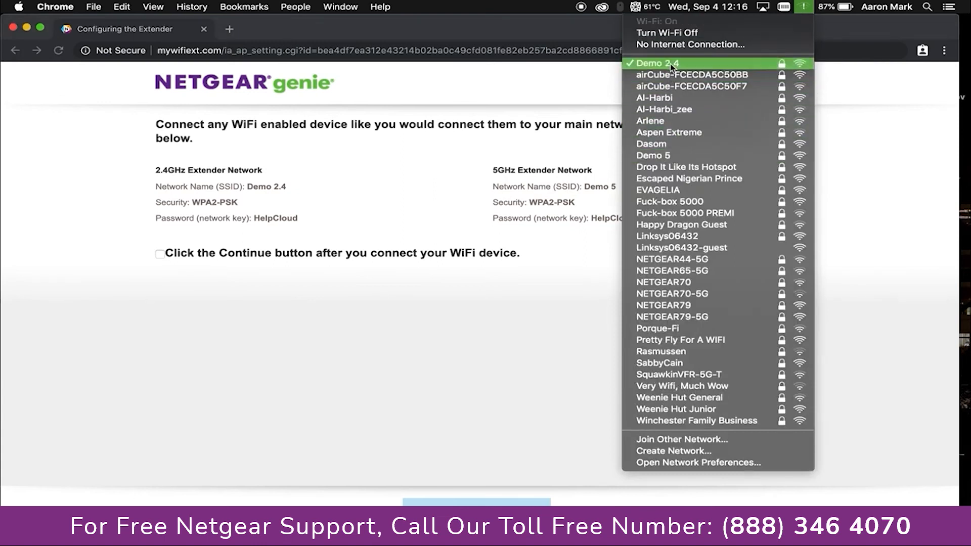
# Join the Mac to the Demo 5 network using its WPA2 password
pyautogui.click(655, 155)
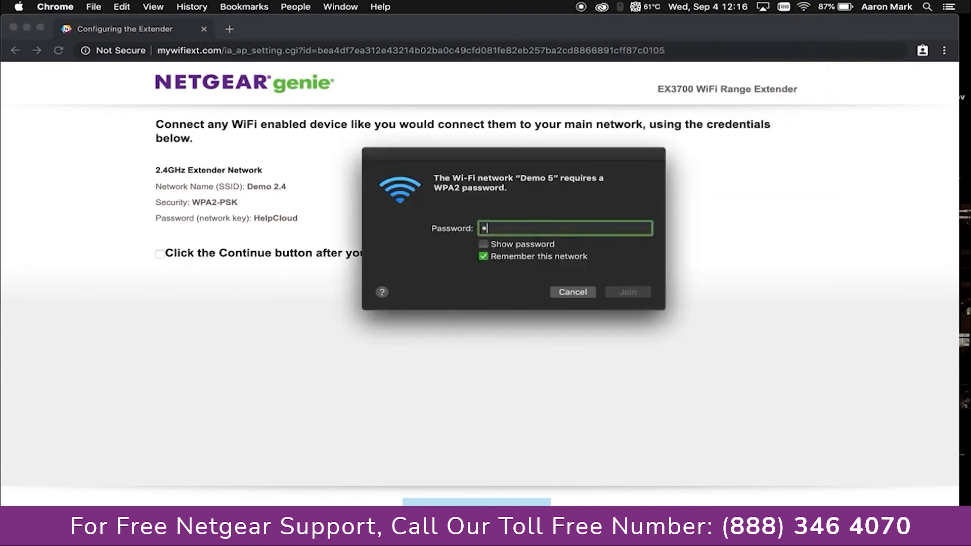
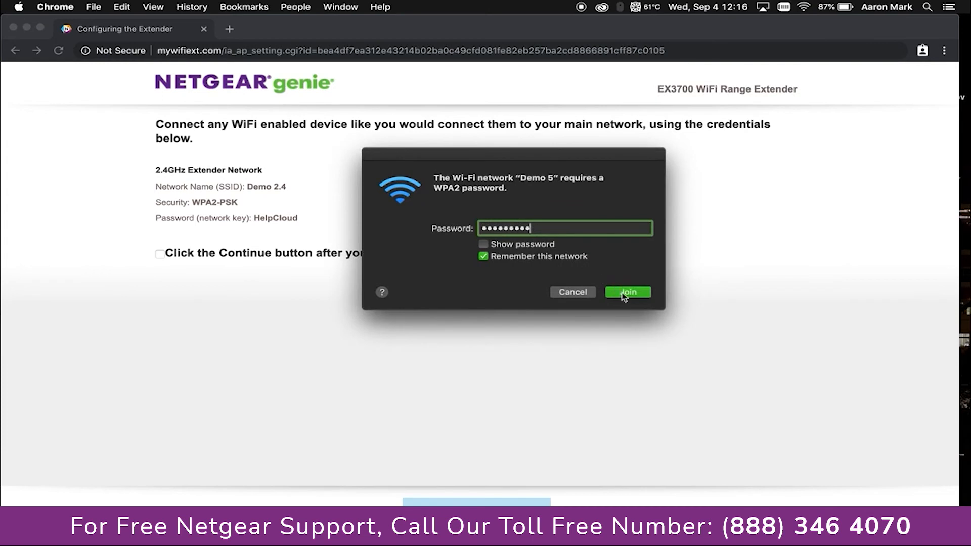
pyautogui.click(628, 292)
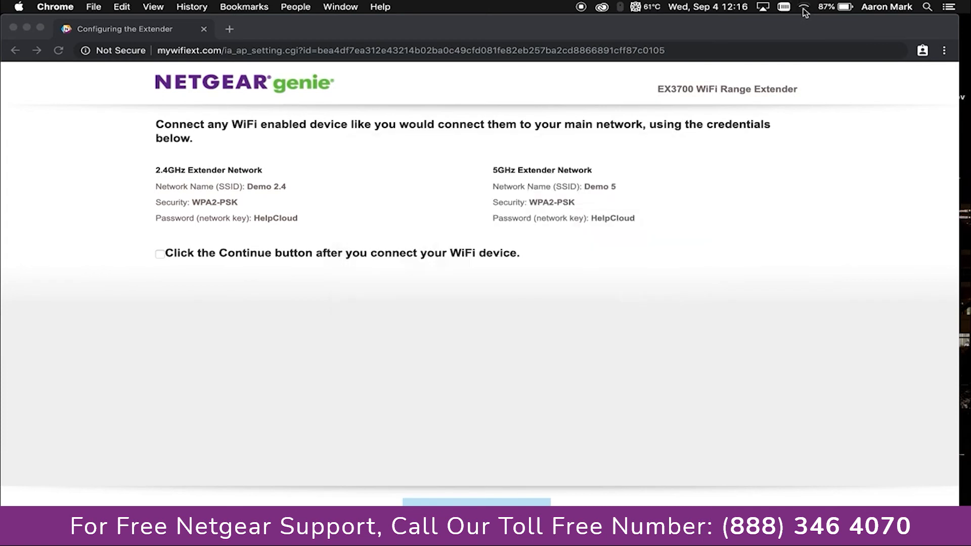
pyautogui.click(172, 256)
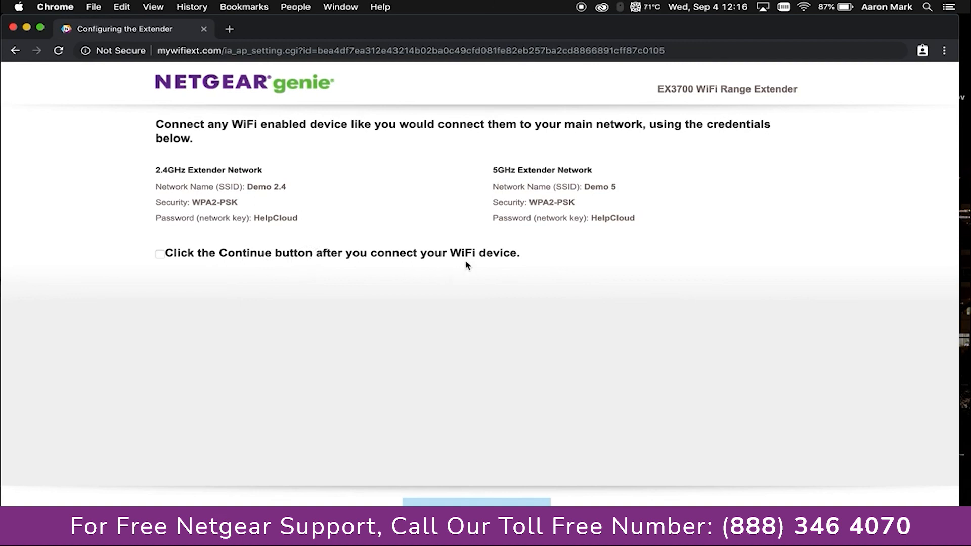
# Confirm a WiFi device is connected, finish setup, and dismiss the product registration form
pyautogui.click(159, 256)
pyautogui.click(476, 502)
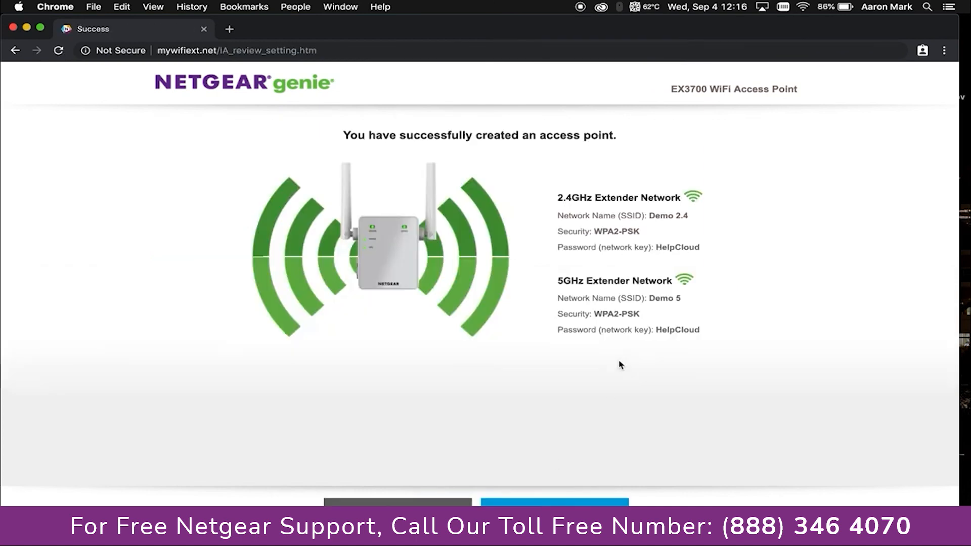
pyautogui.moveTo(706, 342); pyautogui.dragTo(554, 196)
pyautogui.click(555, 196)
pyautogui.click(607, 503)
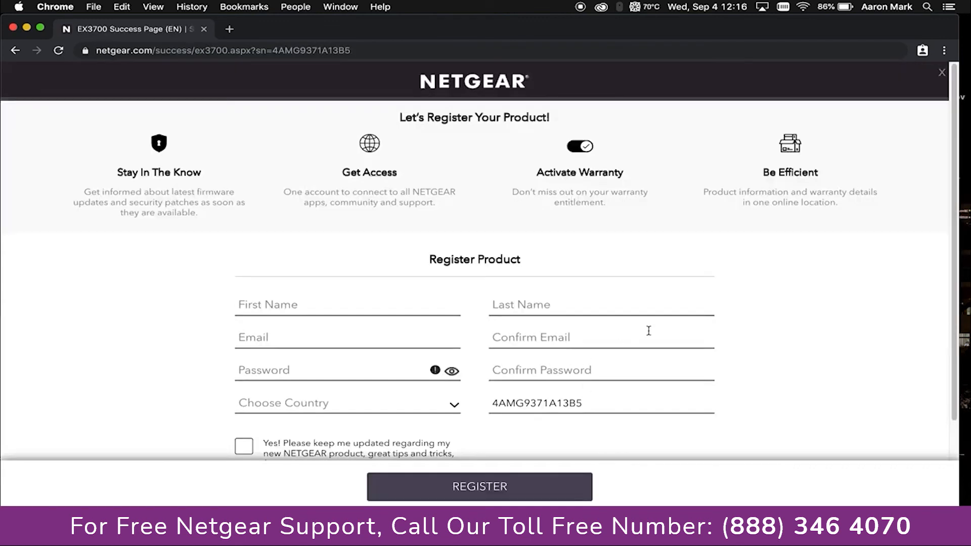
pyautogui.click(944, 74)
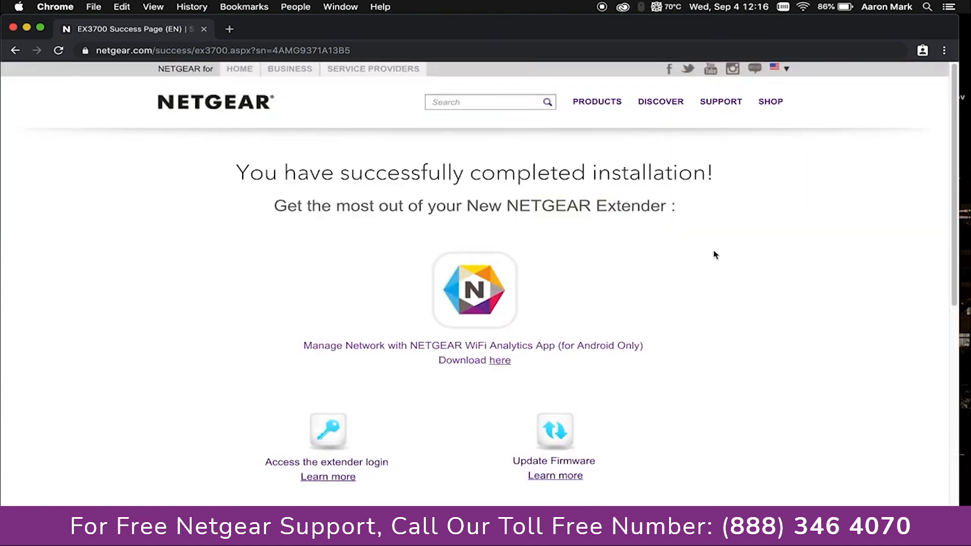